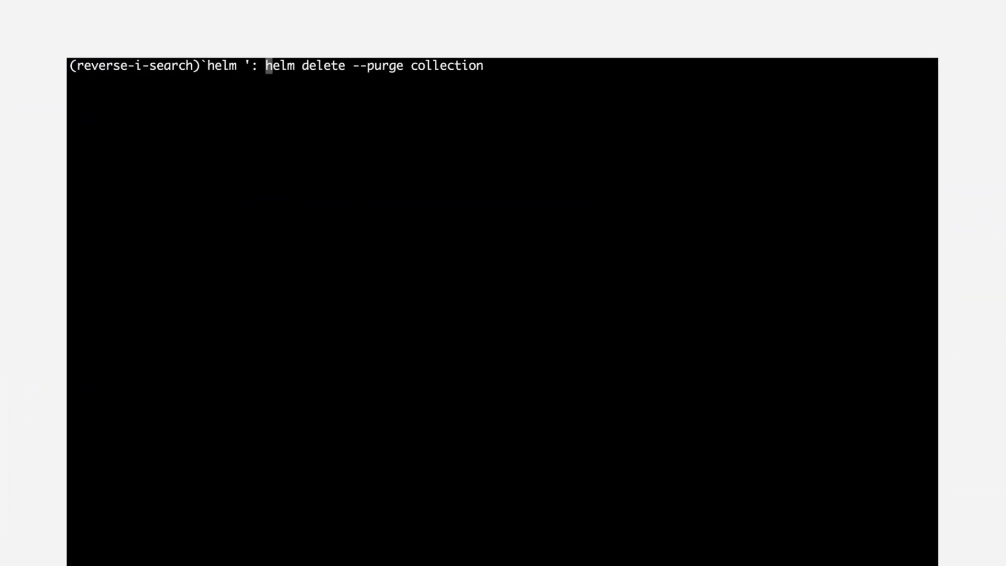
pyautogui.write('i')
# - Run the recalled helm install command to redeploy the Sumo Logic collection
pyautogui.press('Return')
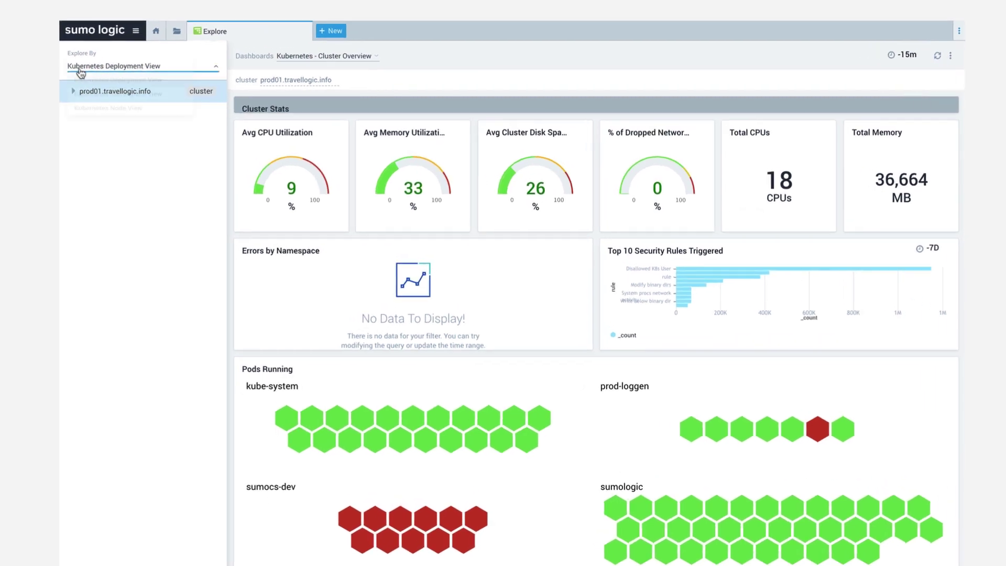
# - Explore by Kubernetes Node View and expand node ip-192-168-13-37.us-west to list its pods
pyautogui.click(118, 72)
pyautogui.click(47, 130)
pyautogui.click(28, 92)
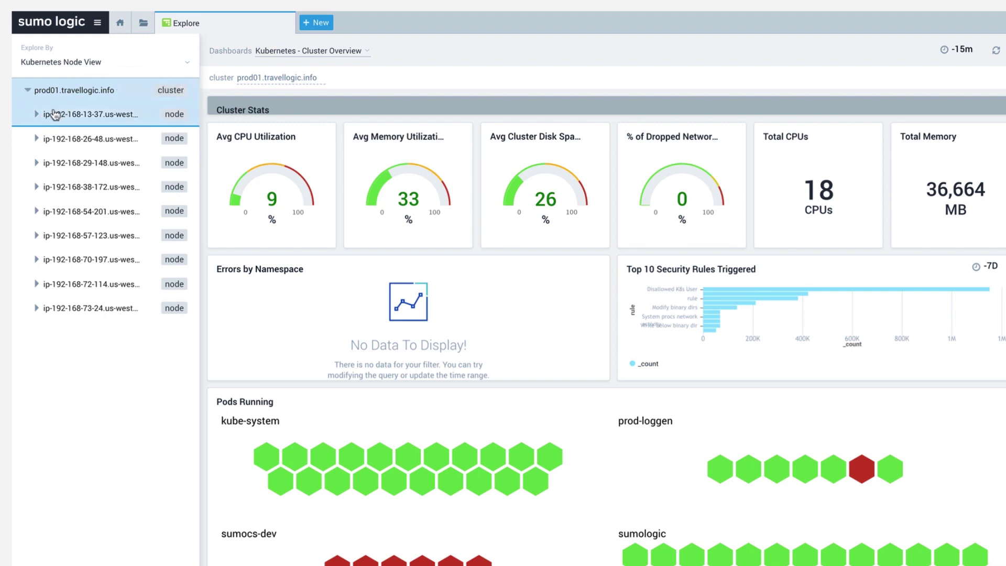
pyautogui.click(53, 116)
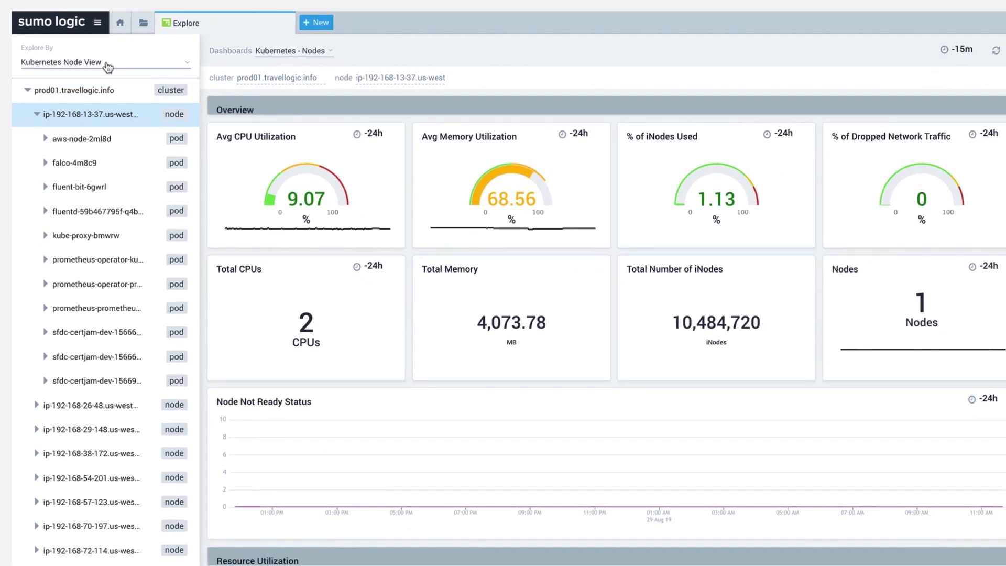
pyautogui.click(109, 67)
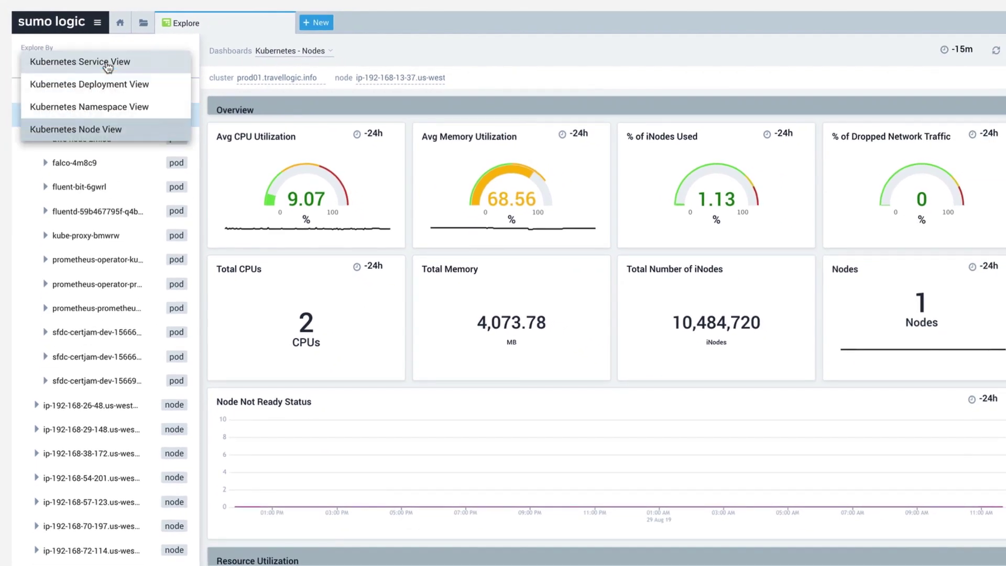
# - Browse the Service and Deployment views, expanding the cluster and the prod-loggen namespace
pyautogui.click(108, 63)
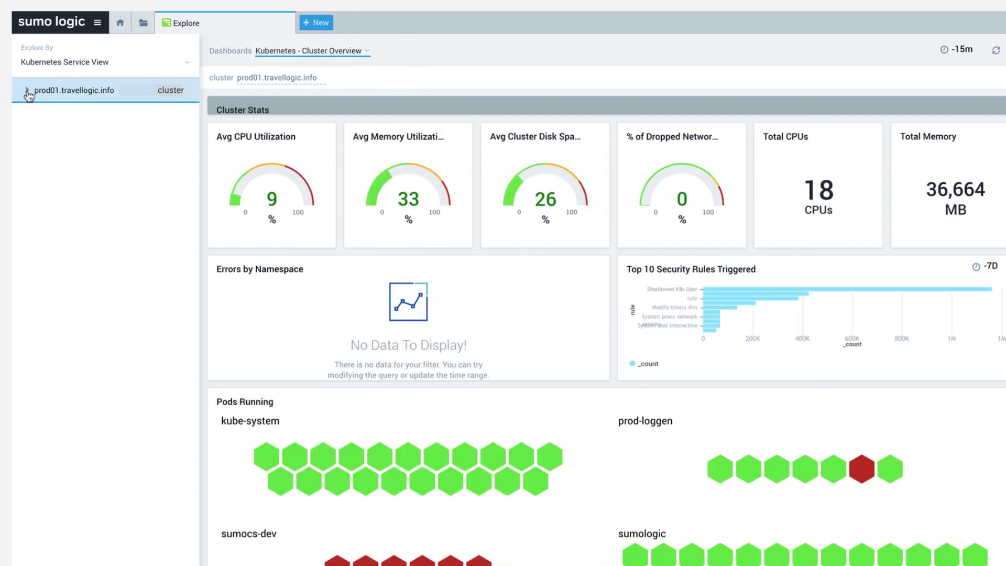
pyautogui.click(27, 90)
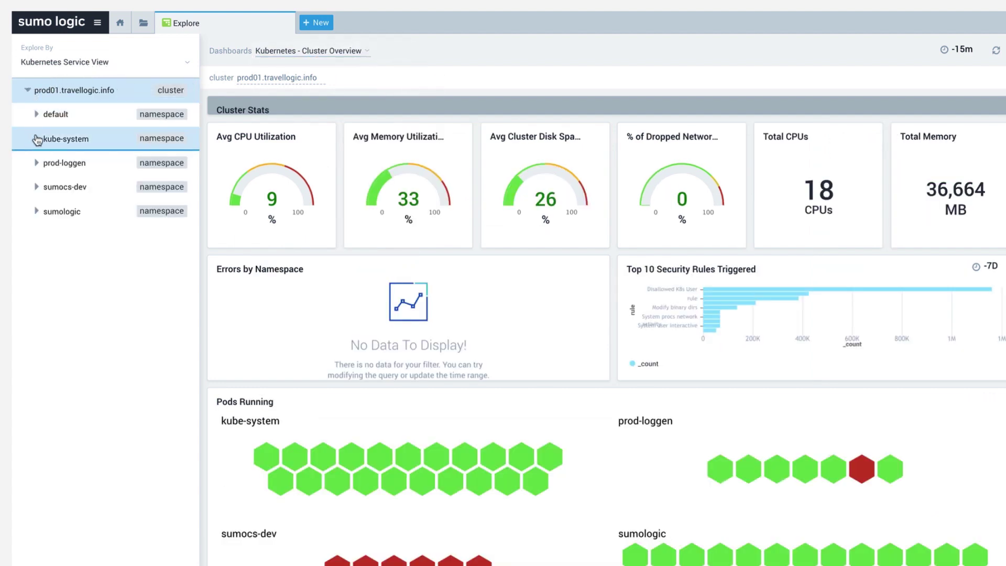
pyautogui.click(61, 162)
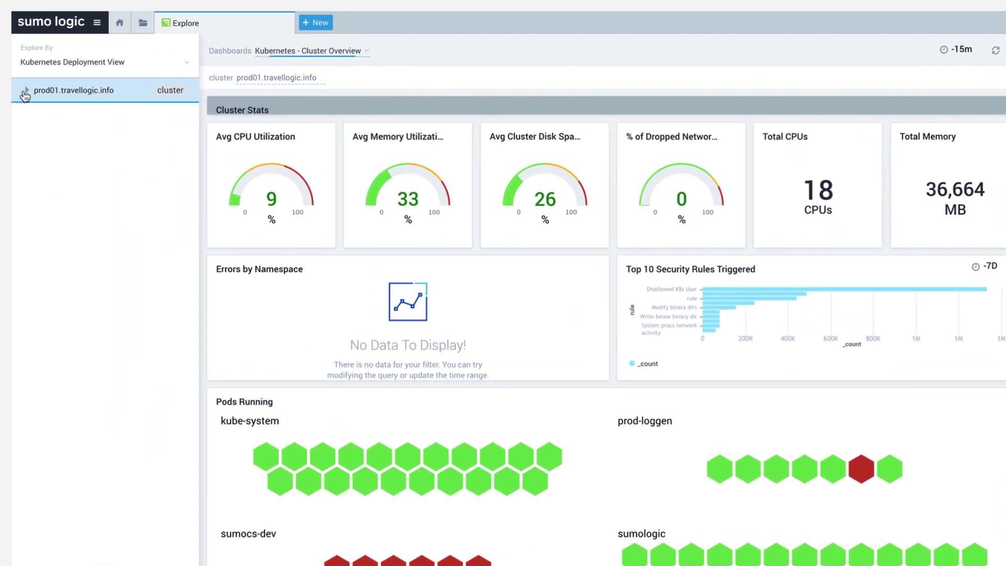
pyautogui.click(25, 91)
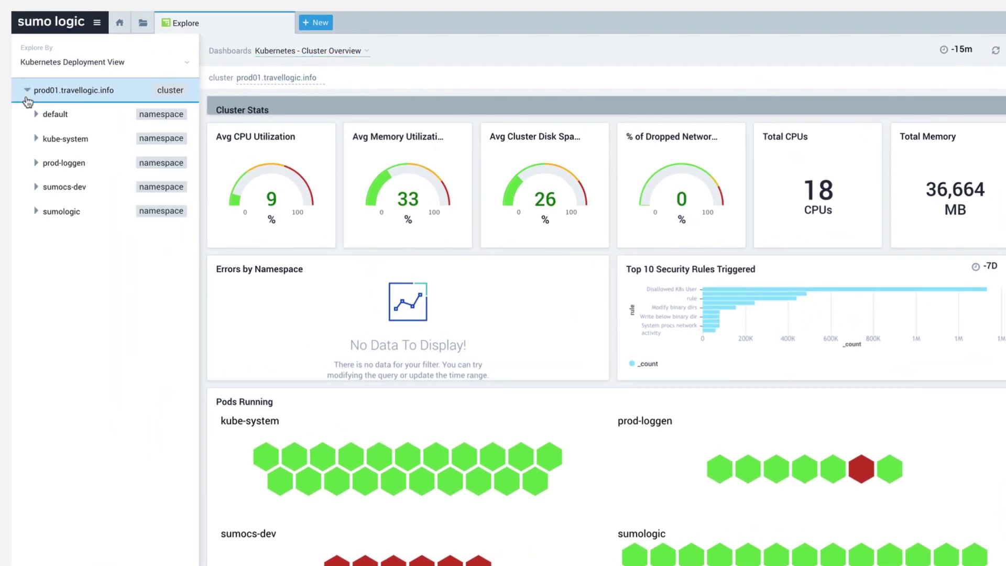
pyautogui.click(37, 164)
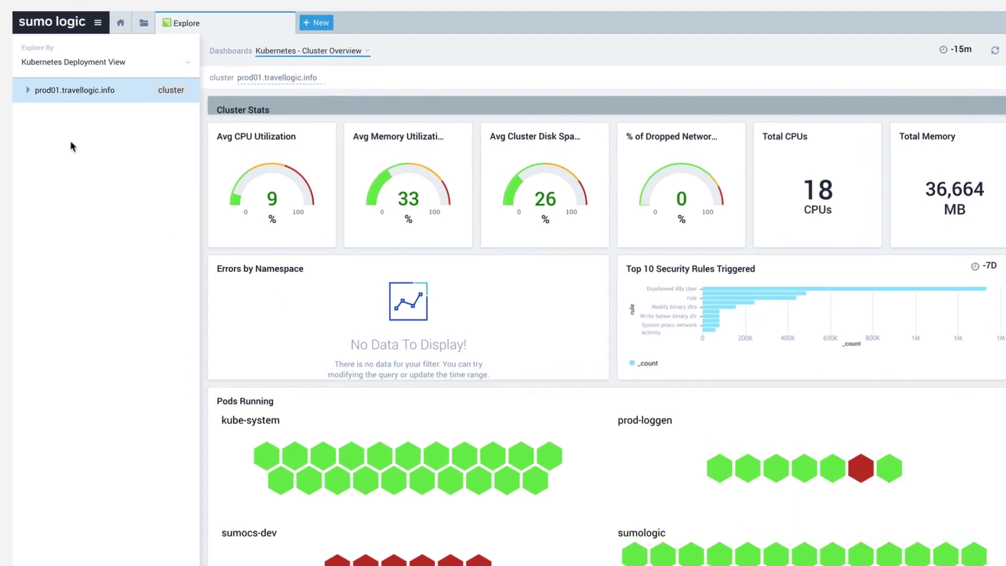
# - Open All Logs for failing pod pagerduty-84d685f79f-pxxpn from the pagerduty deployment's Errors by Pods chart
pyautogui.click(45, 88)
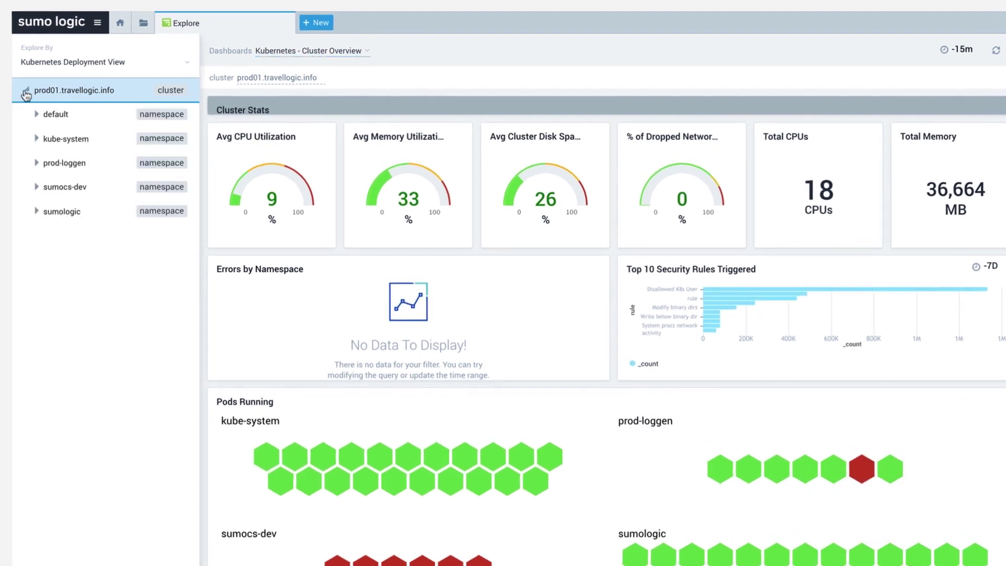
pyautogui.click(37, 163)
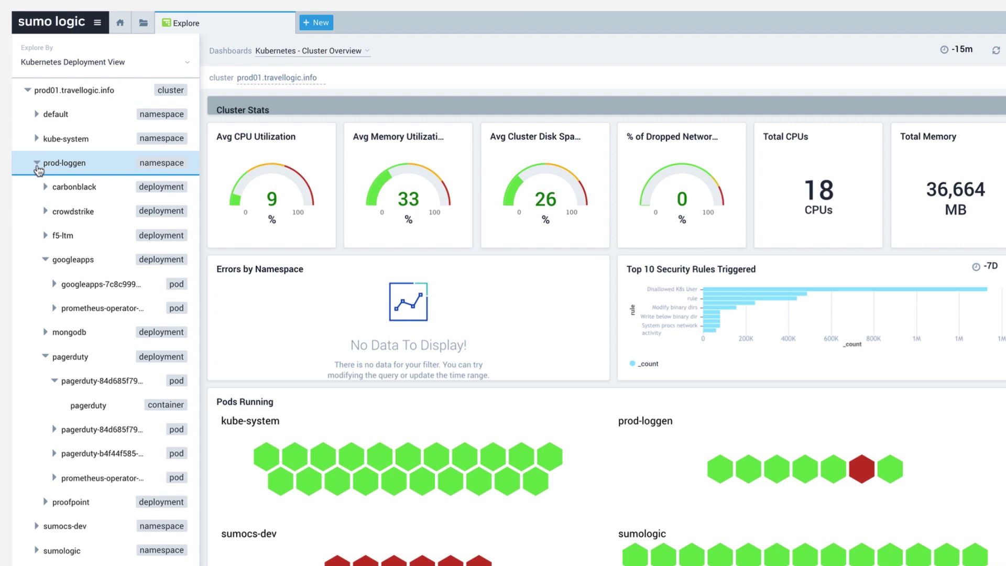
pyautogui.click(76, 358)
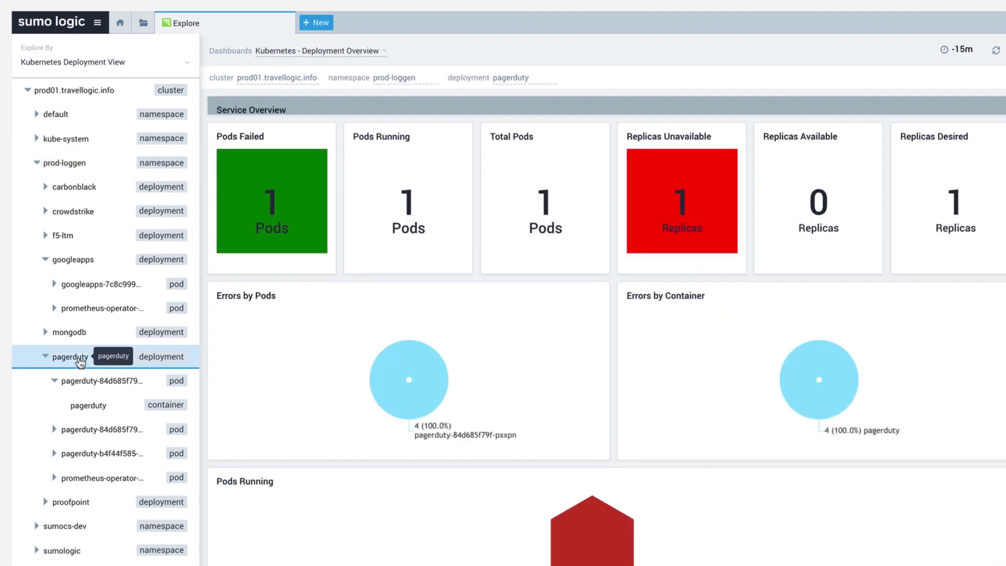
pyautogui.click(383, 375)
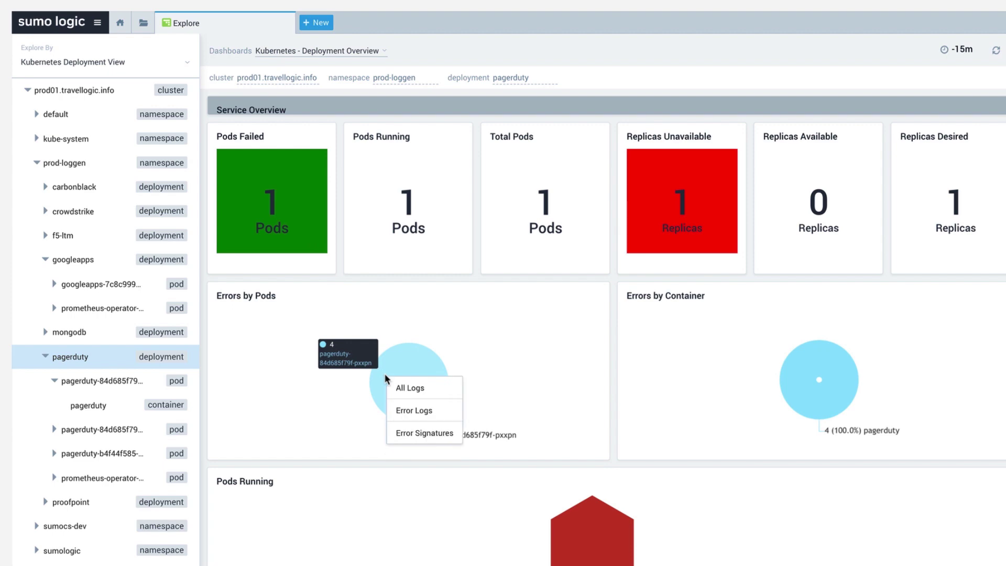
pyautogui.click(402, 389)
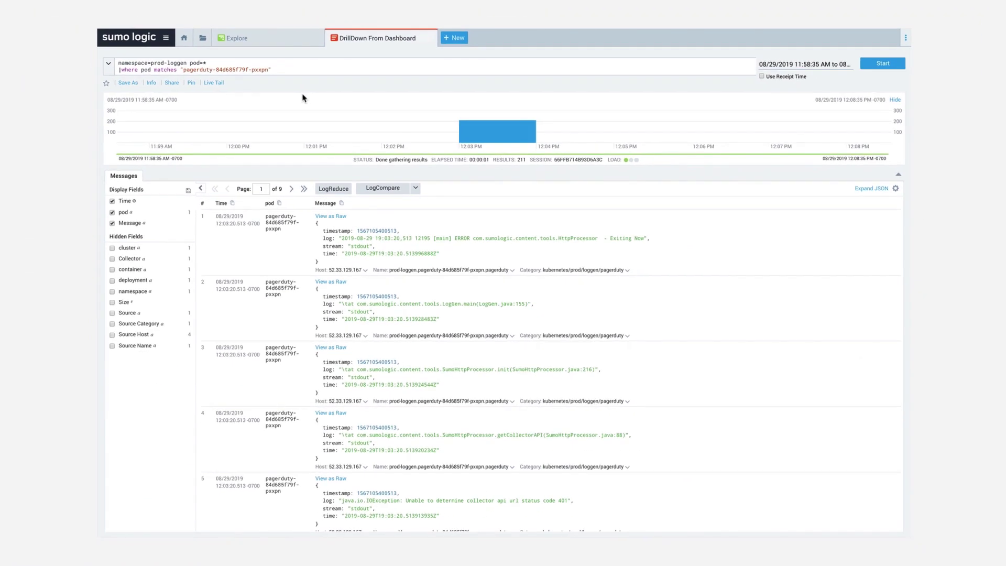